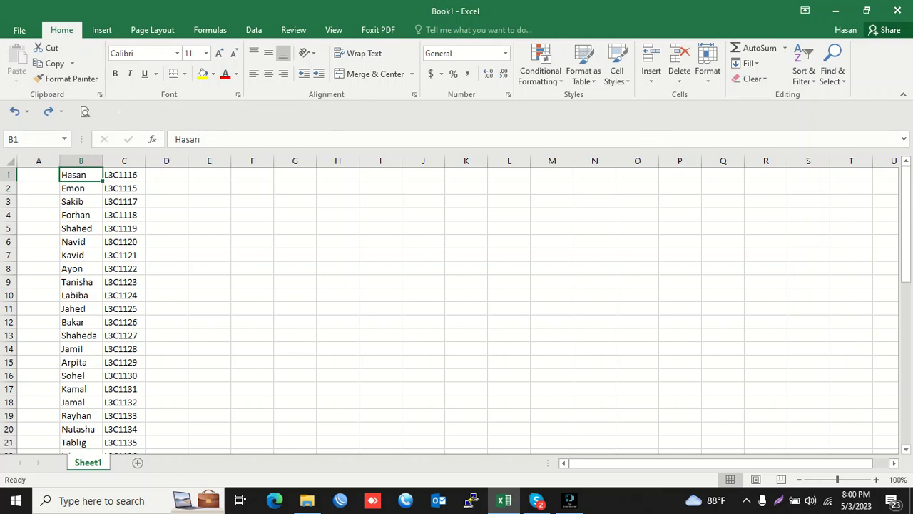
In File Explorer's Documents folder, create two folders named after the entries in cells B1 and B3 of the workbook.
left_click(82, 189)
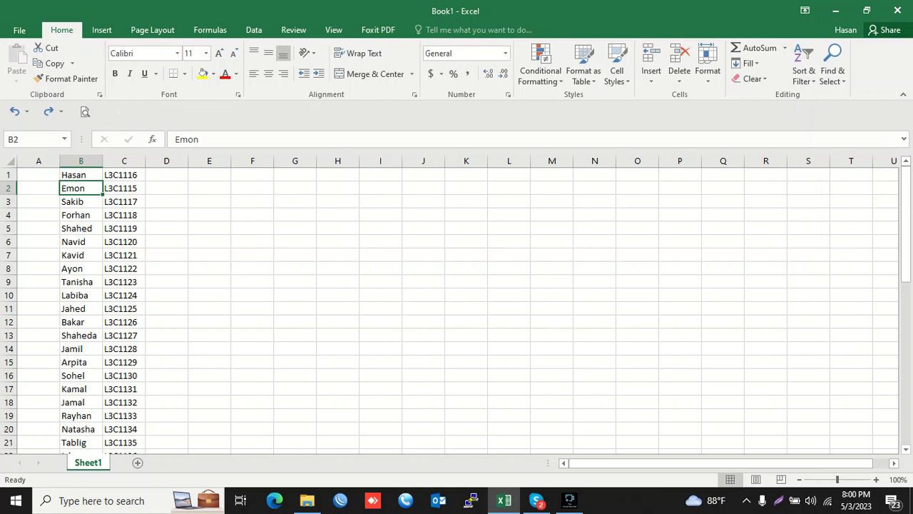
left_click(82, 202)
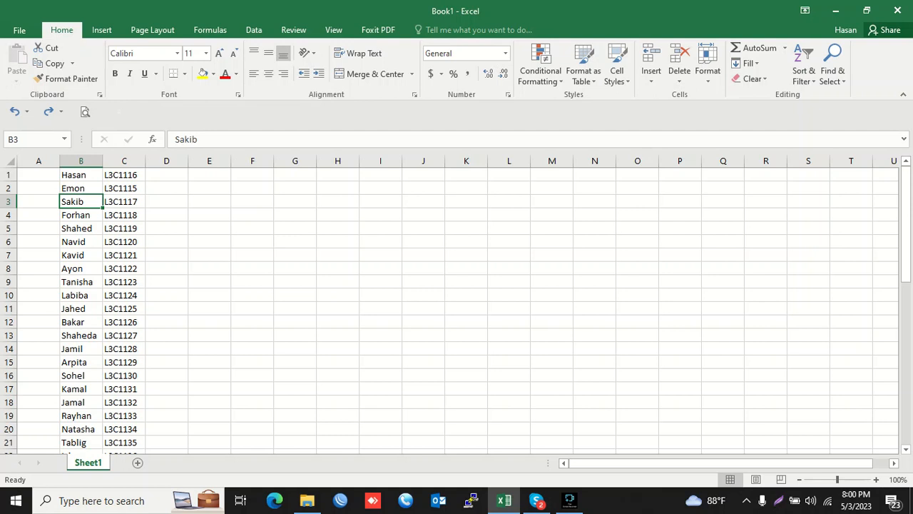
left_click(307, 501)
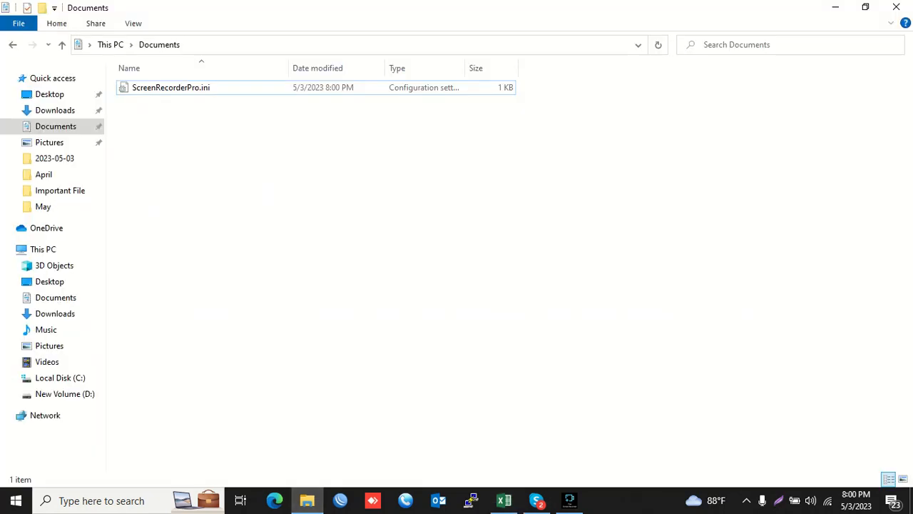
key("ctrl+shift+n")
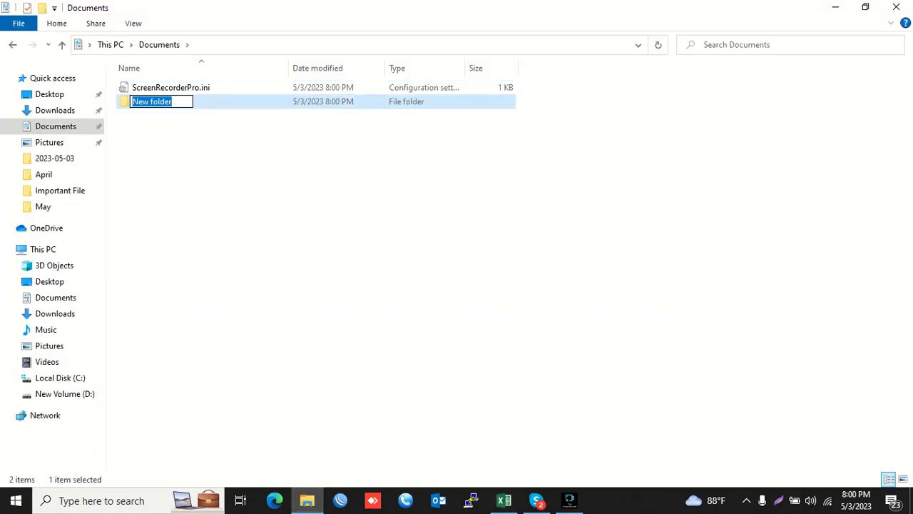
type("Hasan")
key("Return")
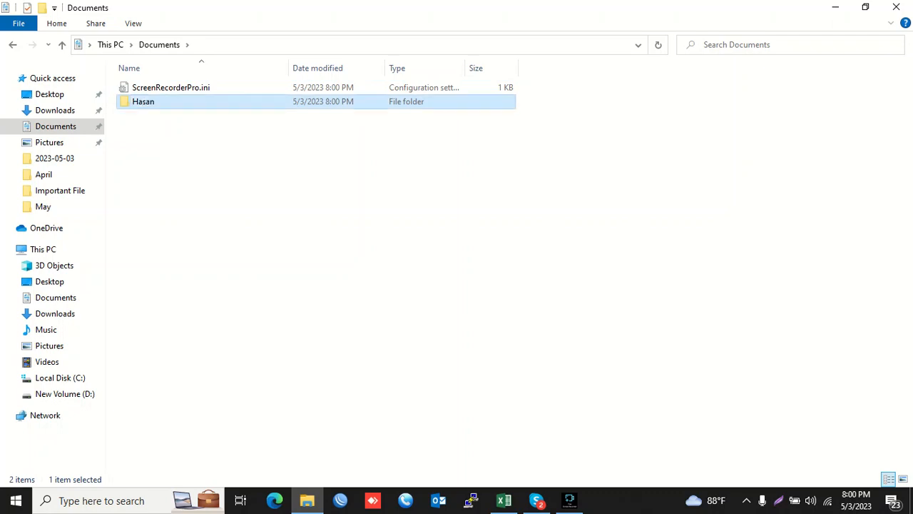
key("ctrl+shift+n")
type("Sakib")
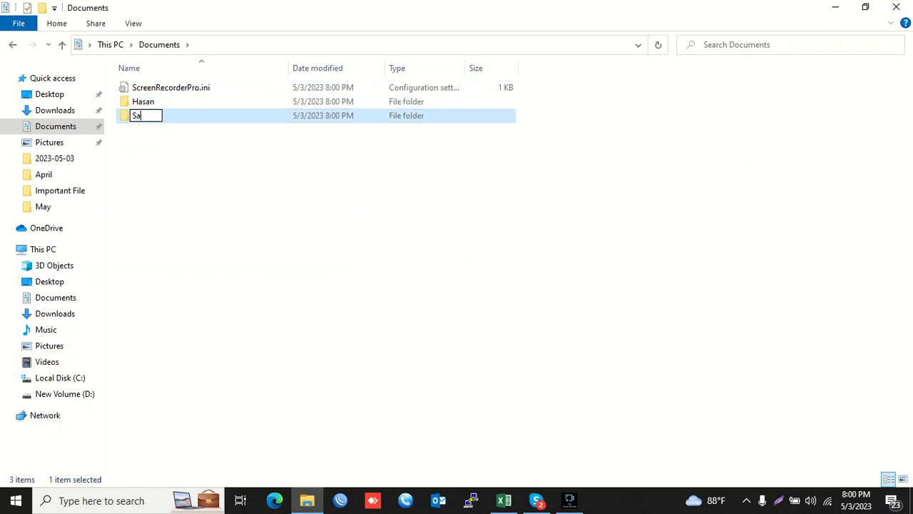
key("Return")
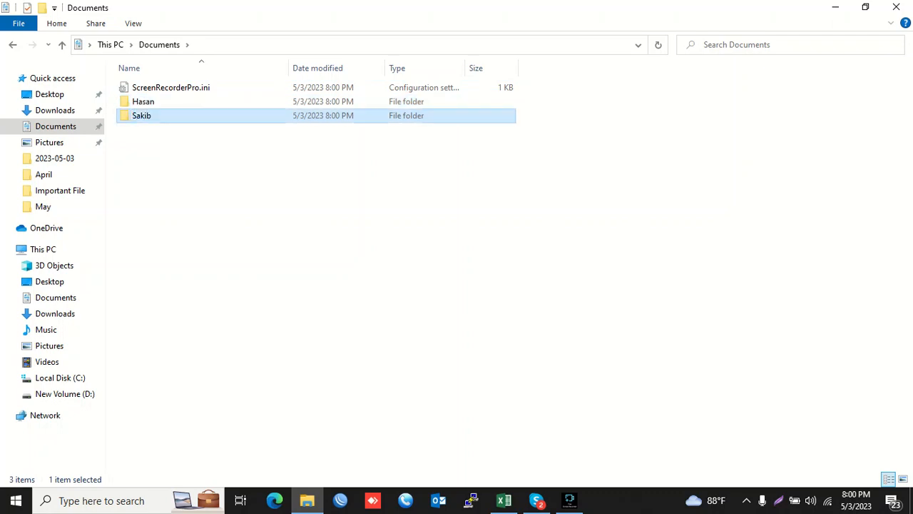
Switch to Excel and enter the formula ="MD "&B1 in cell D1.
left_click(503, 500)
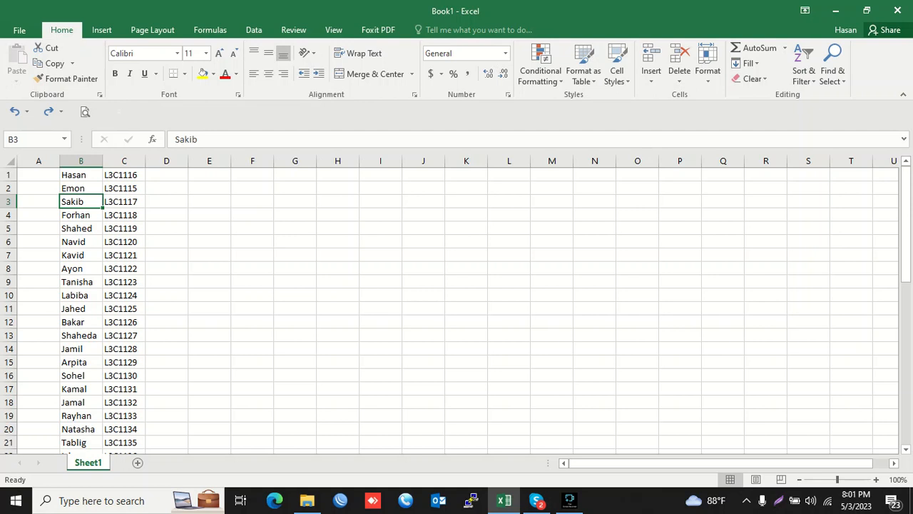
key("Up")
key("Up")
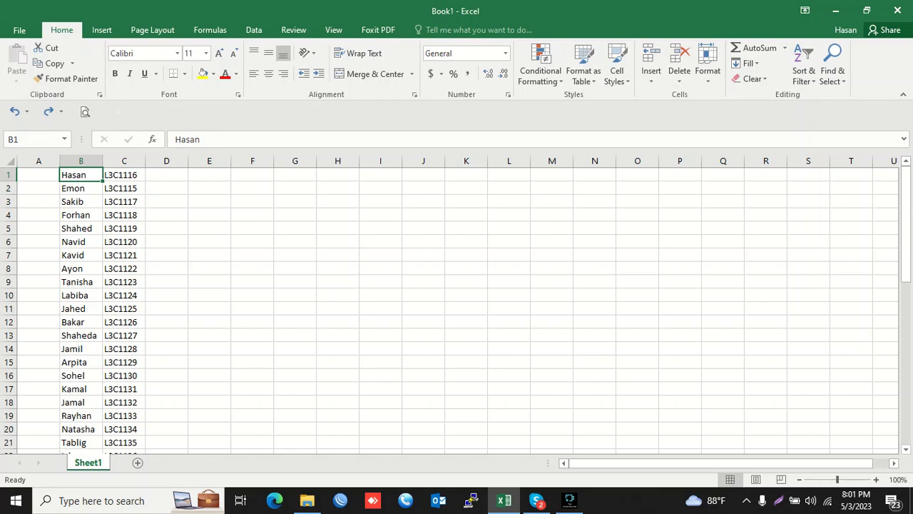
key("Right")
key("Right")
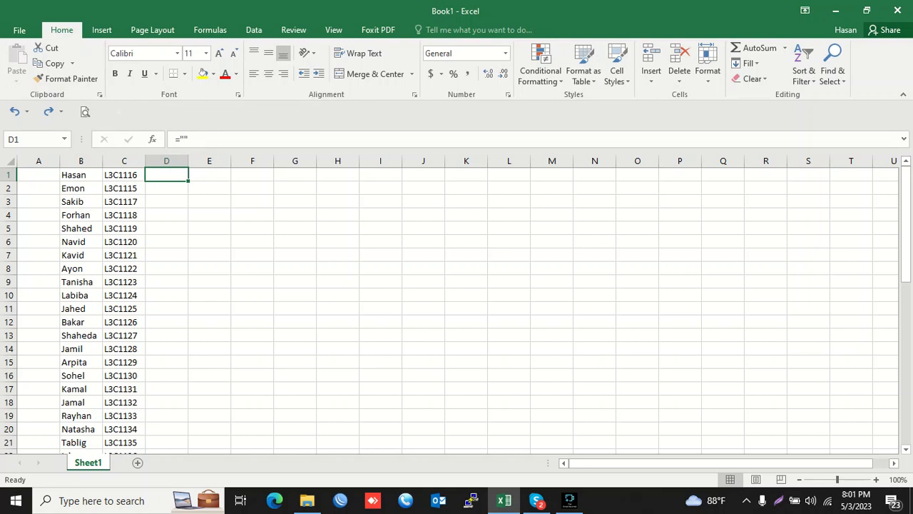
type("=")
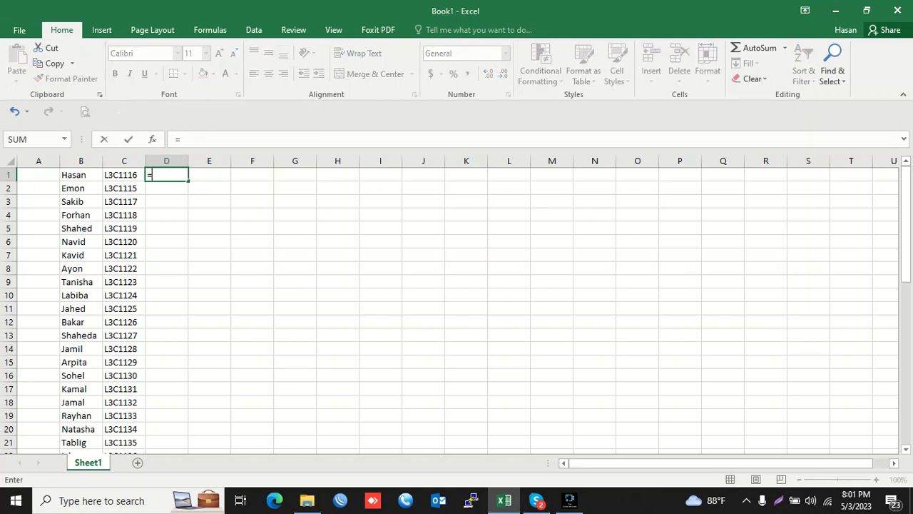
type("\"\"")
key("F2")
type("MD")
type("&")
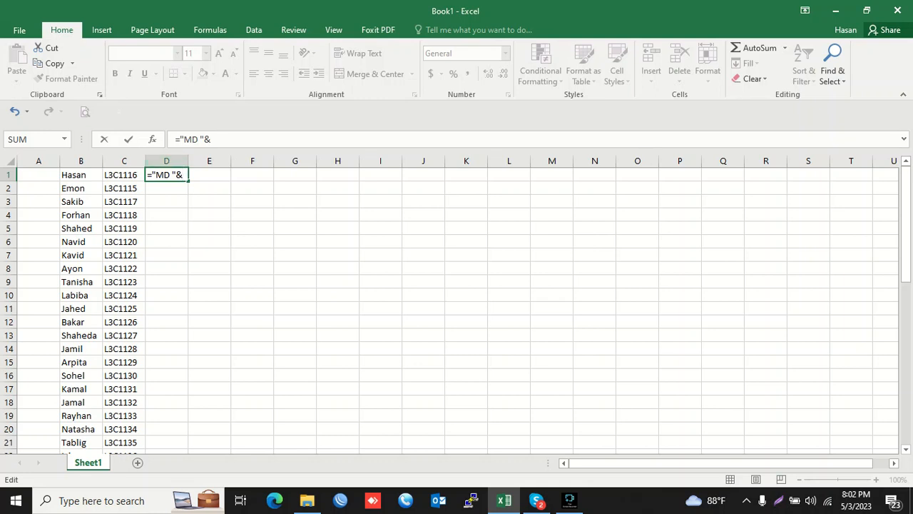
left_click(81, 174)
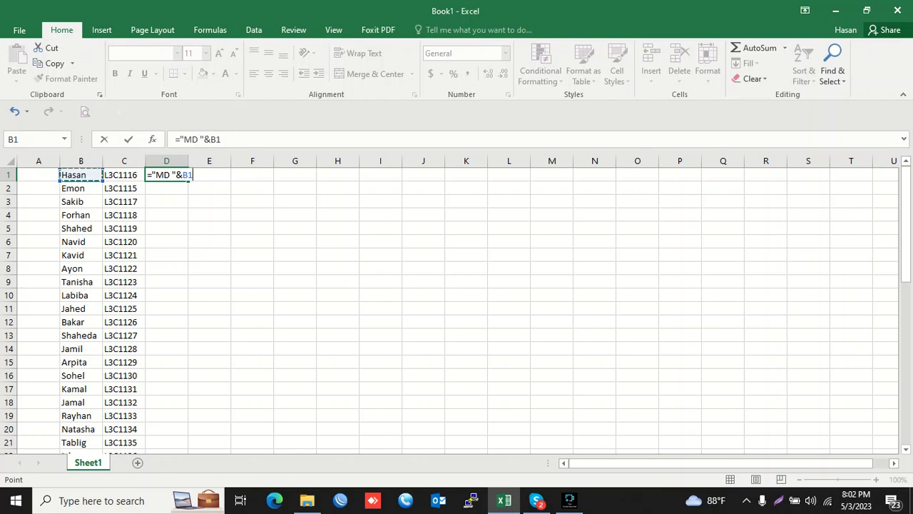
left_click(183, 175)
key("Return")
double_click(183, 175)
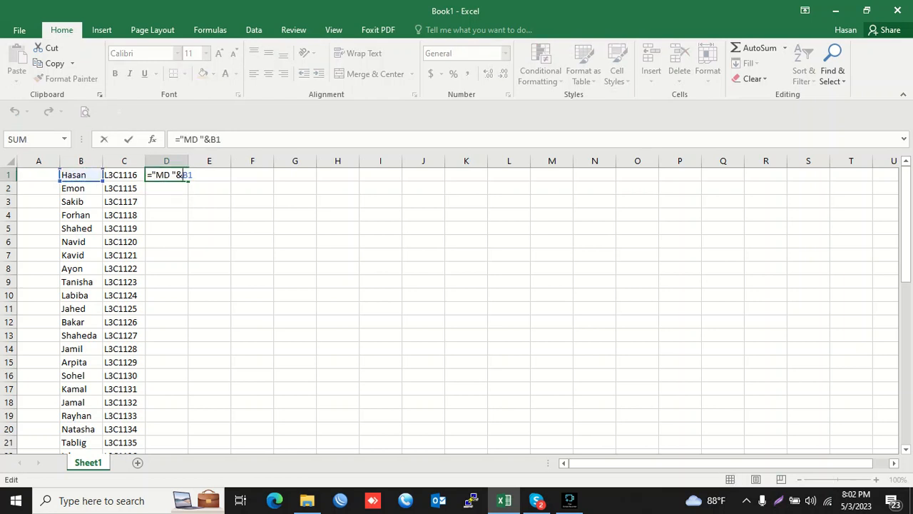
key("Return")
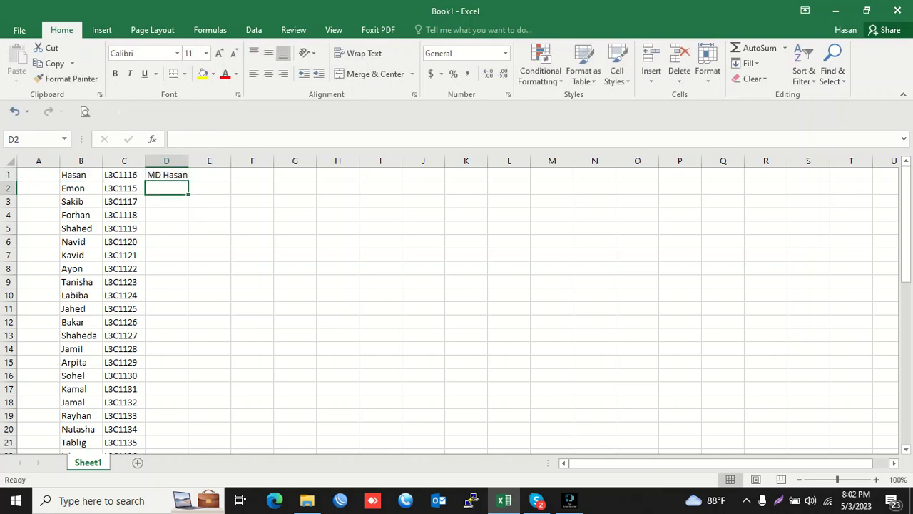
Fill the D1 formula down column D through row 25.
left_click(167, 175)
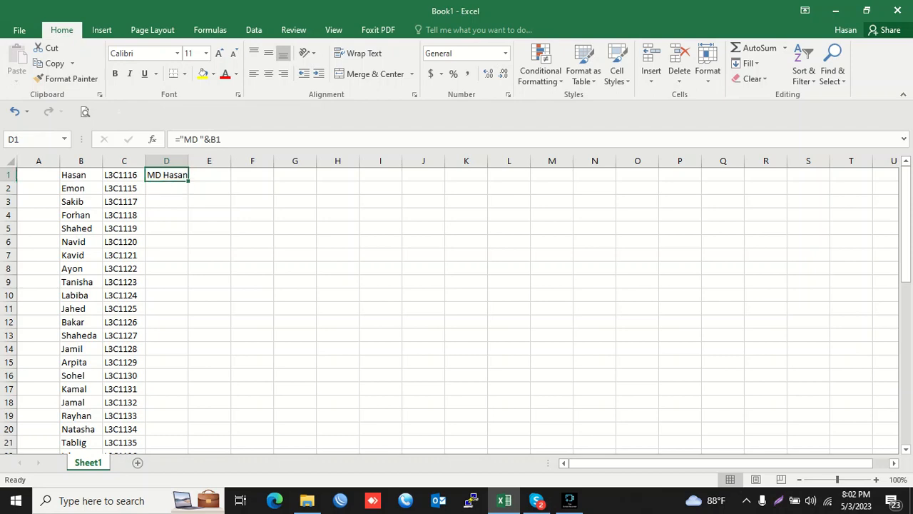
left_click_drag(188, 180, 188, 408)
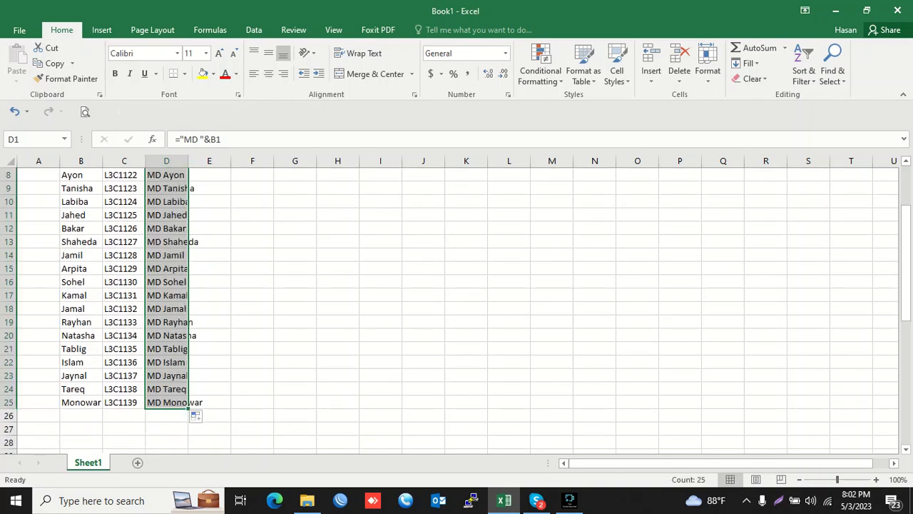
left_click(166, 269)
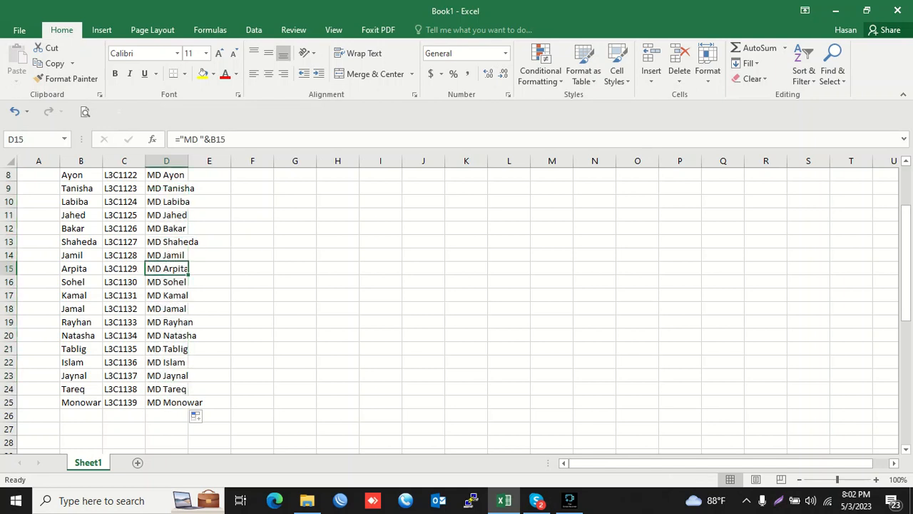
Copy the MD commands in D1:D25.
key("Up")
key("Up")
key("Up")
key("Up")
key("Up")
key("Up")
key("Up")
key("Up")
key("Up")
key("Up")
key("Up")
key("Up")
key("Up")
key("Up")
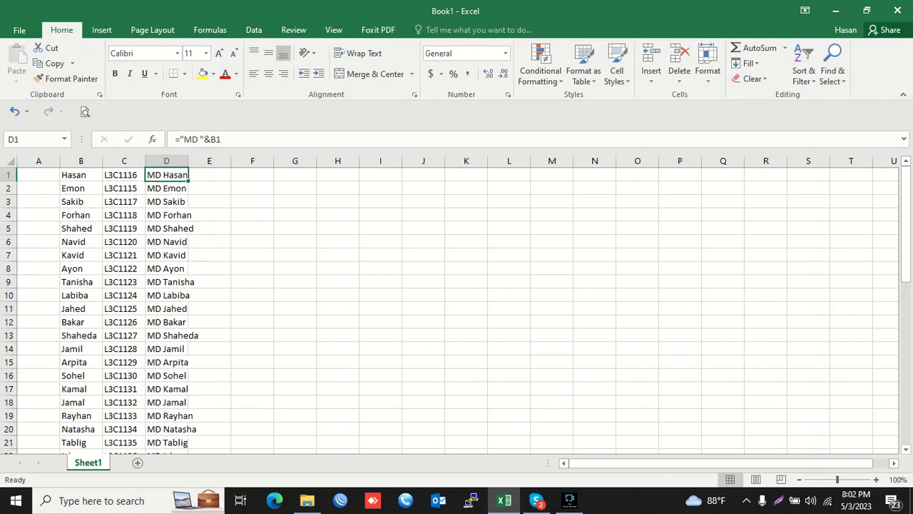
key("shift+Down")
key("shift+Down")
key("shift+Down")
key("shift+Down")
key("shift+Down")
key("shift+Down")
key("shift+Down")
key("shift+Down")
key("shift+Down")
key("shift+Down")
key("shift+Down")
key("shift+Down")
key("shift+Down")
key("shift+Down")
key("shift+Down")
key("shift+Down")
key("shift+Down")
key("shift+Down")
key("shift+Down")
key("shift+Down")
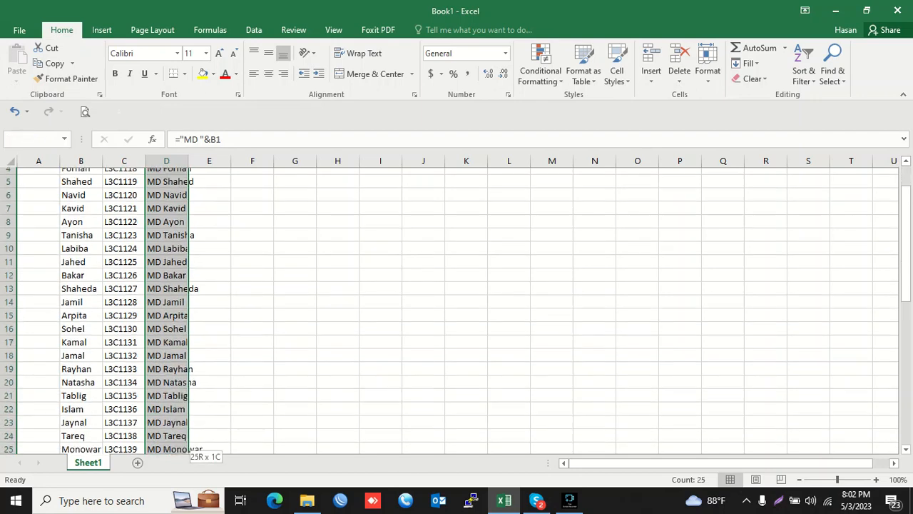
key("shift+Up")
key("shift+Up")
key("ctrl+c")
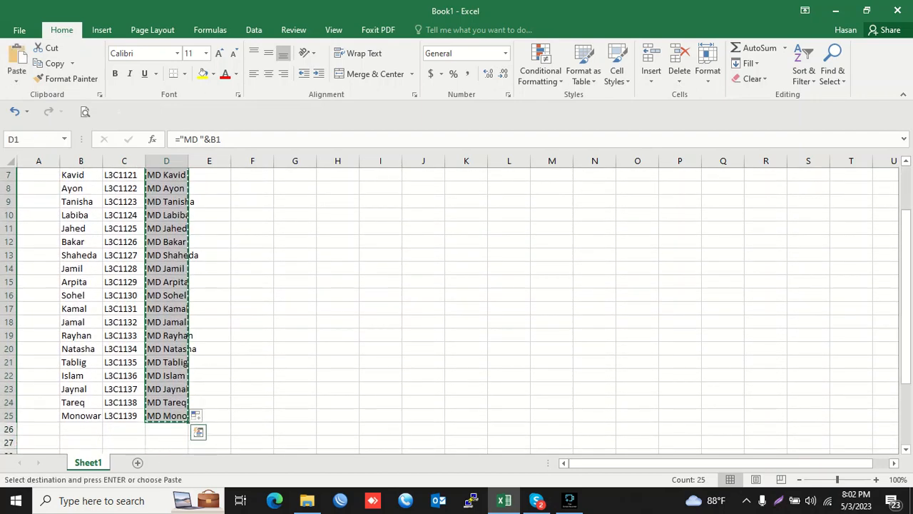
Open Notepad and paste the copied MD commands into a blank document.
key("super")
type("note")
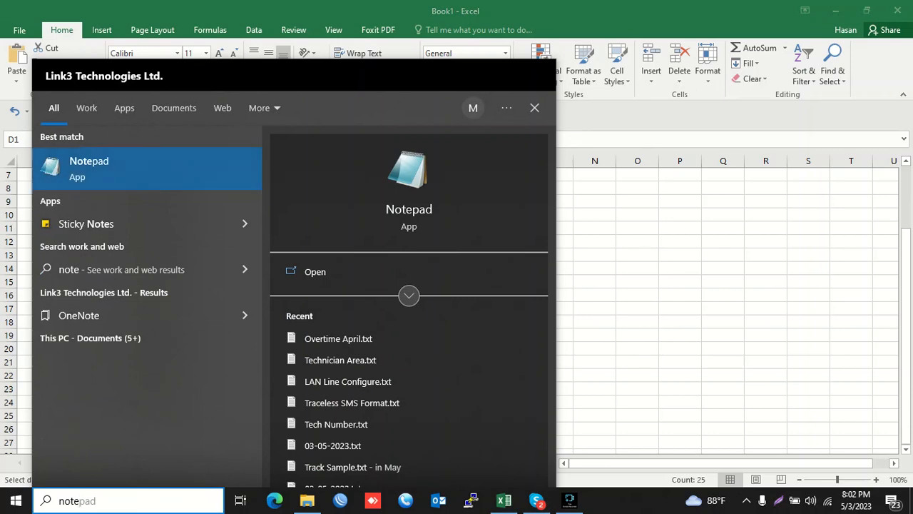
key("Return")
key("ctrl+v")
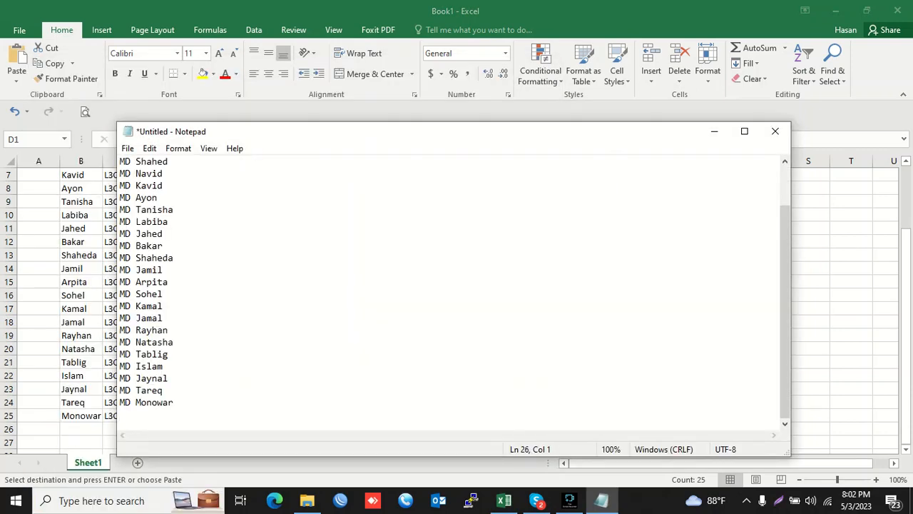
Save the command list as File.bat in the Documents folder and close Notepad.
key("ctrl+s")
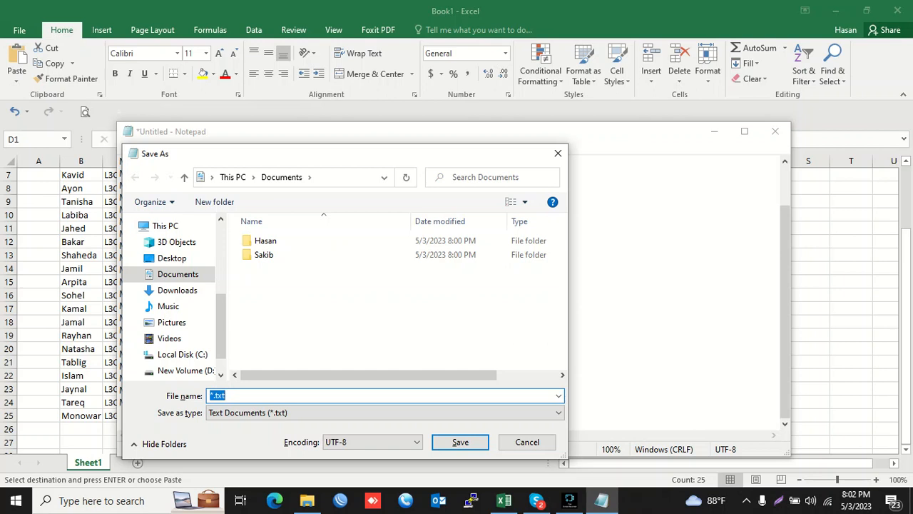
type("File")
type("bat")
key("Return")
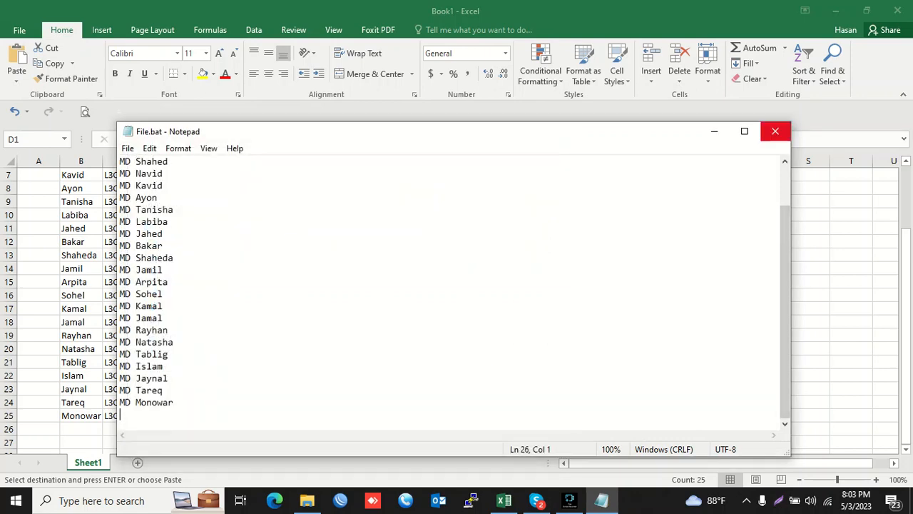
left_click(775, 131)
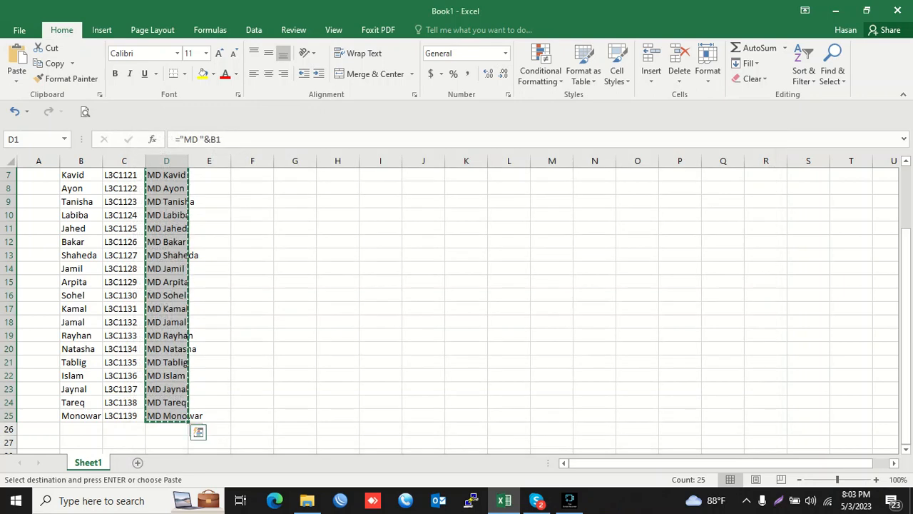
Switch to File Explorer and run File.bat in the Documents folder to create the folders.
left_click(307, 500)
left_click(318, 336)
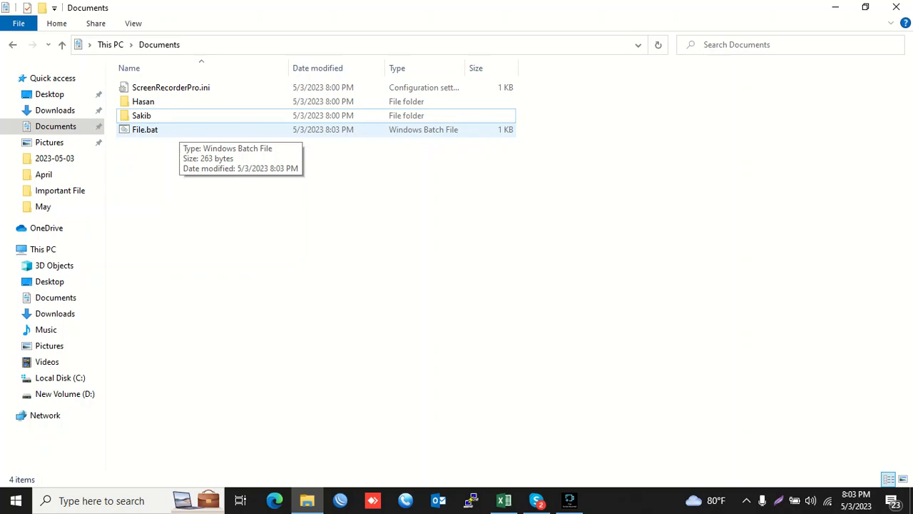
double_click(179, 130)
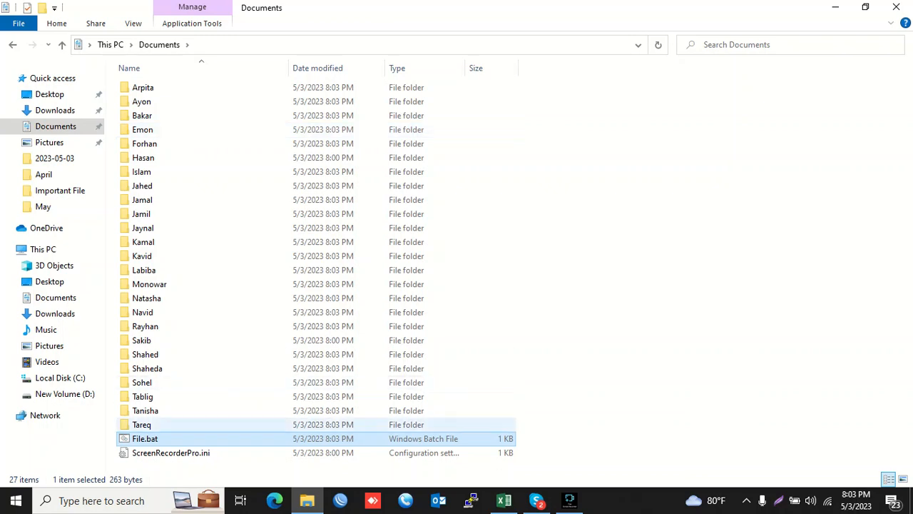
Check the name list in column B of the Excel workbook against the folders in Documents.
left_click(504, 500)
left_click(80, 242)
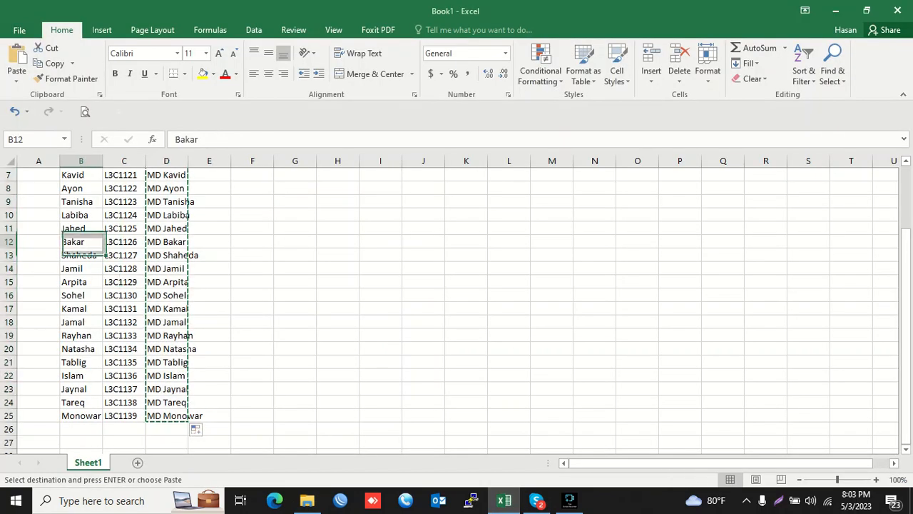
key("Left")
key("Down")
key("Right")
key("Down")
key("Down")
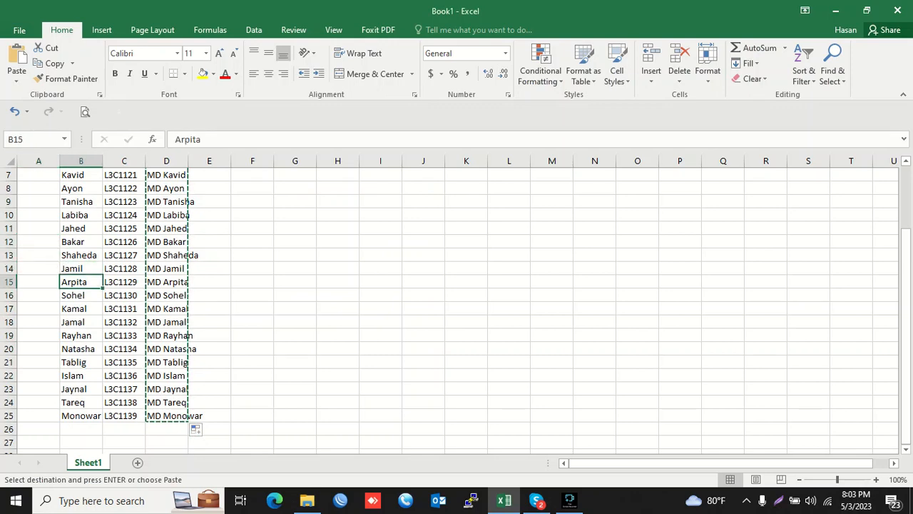
key("Down")
key("Up")
key("Up")
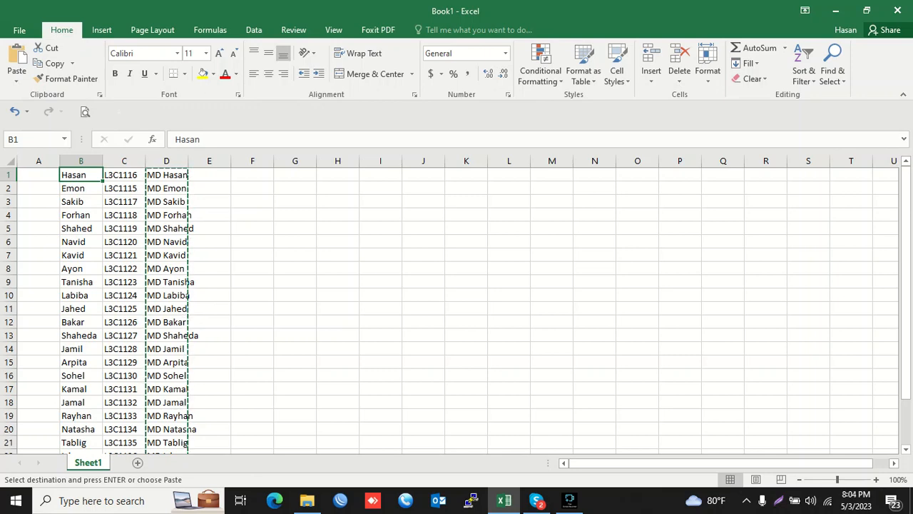
left_click(503, 501)
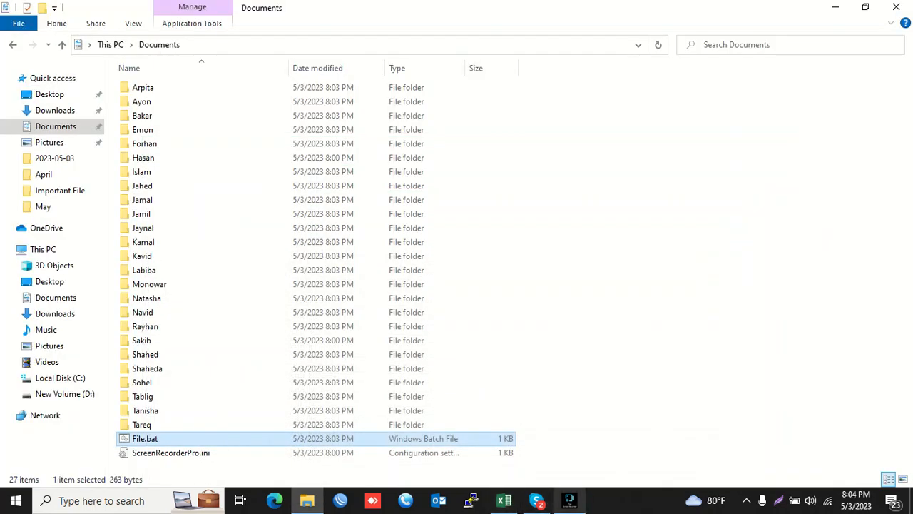